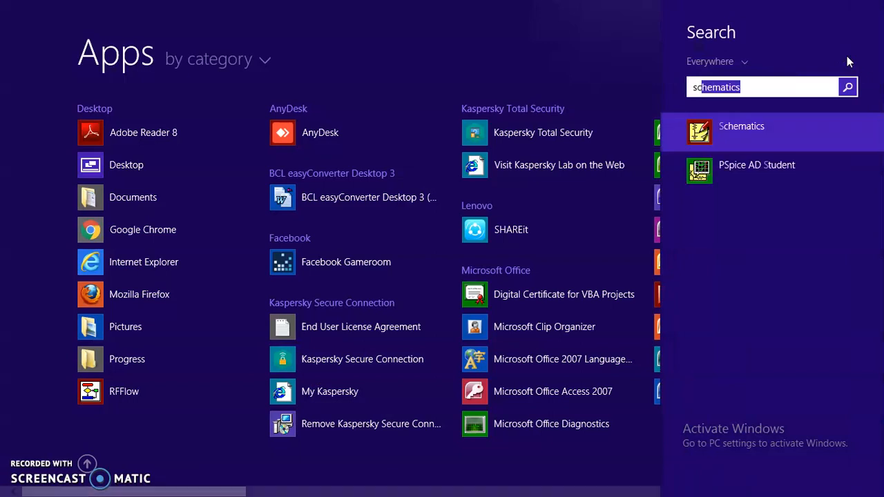
Search the installed apps for "schematics" and open PSpice Schematics.
text(ic)
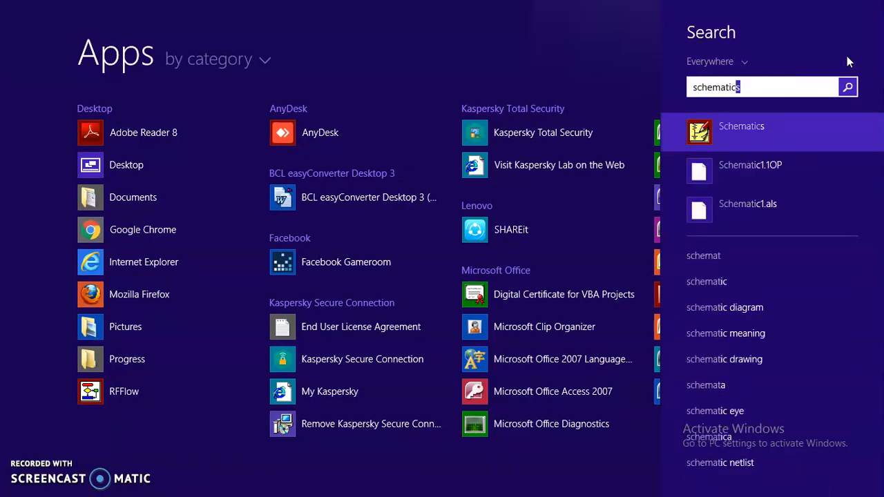
text(s)
click(826, 121)
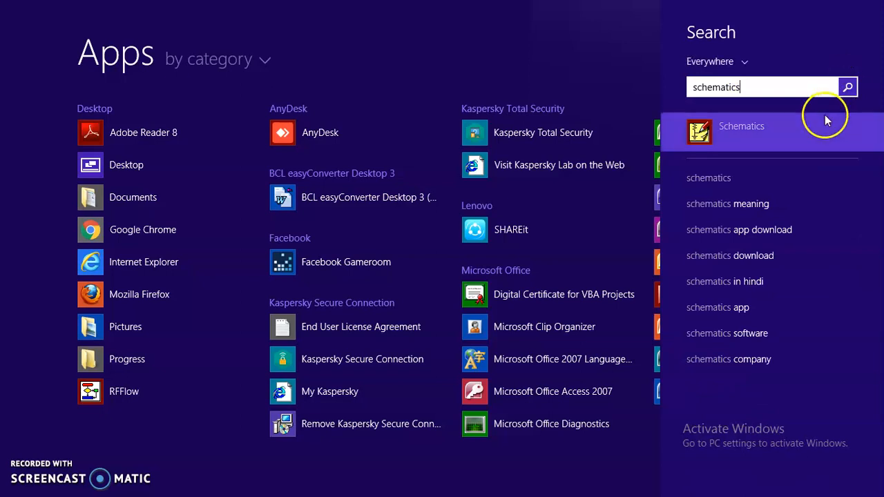
click(785, 132)
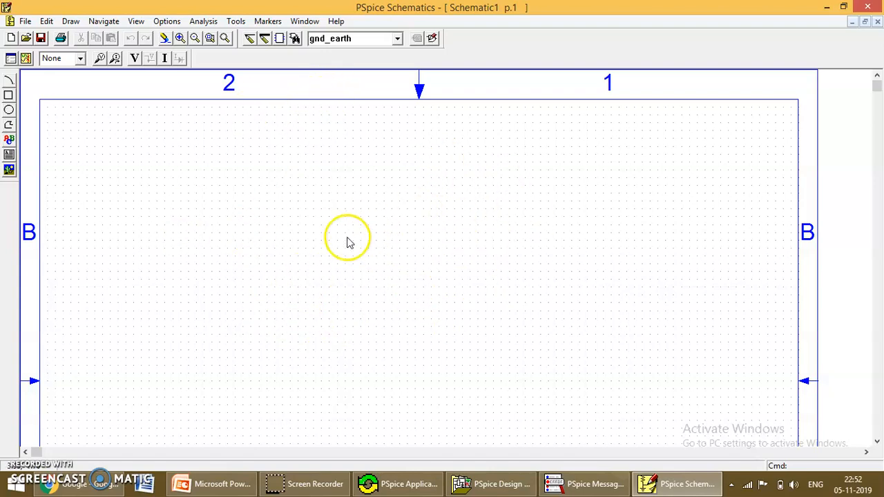
Place a resistor (r), an inductor (l) and a capacitor (c) in a horizontal row near the top of the sheet.
click(363, 40)
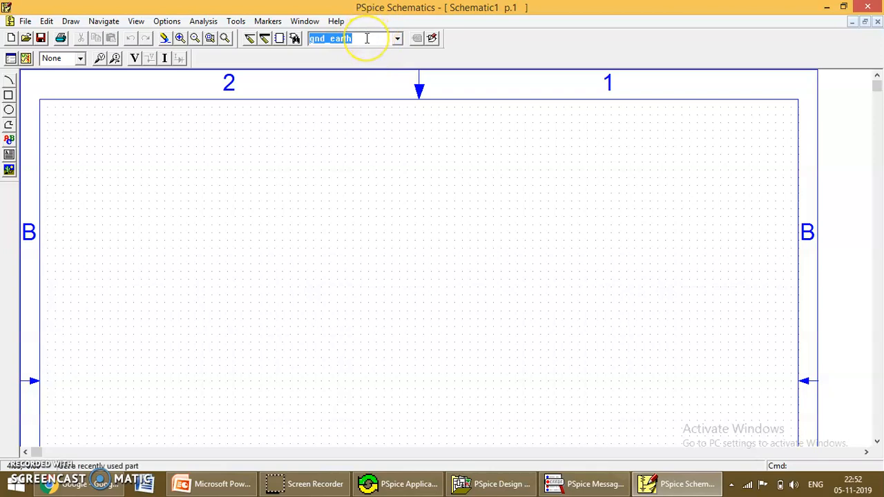
text(r)
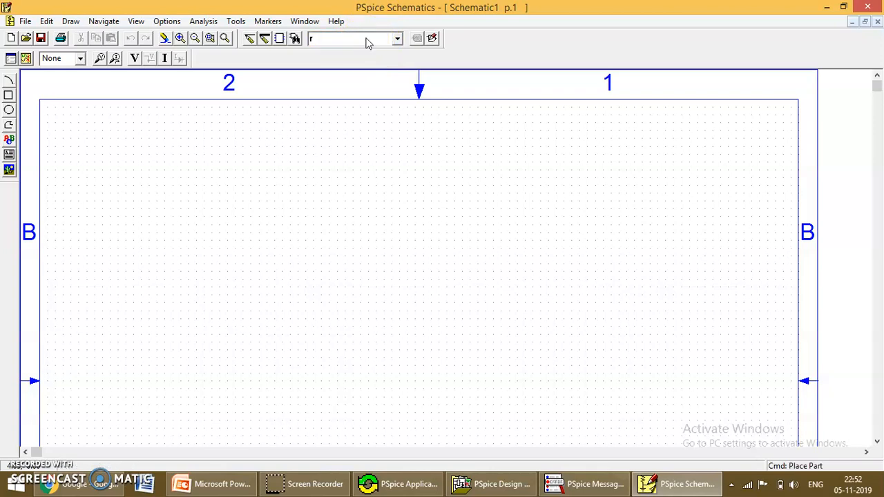
click(254, 170)
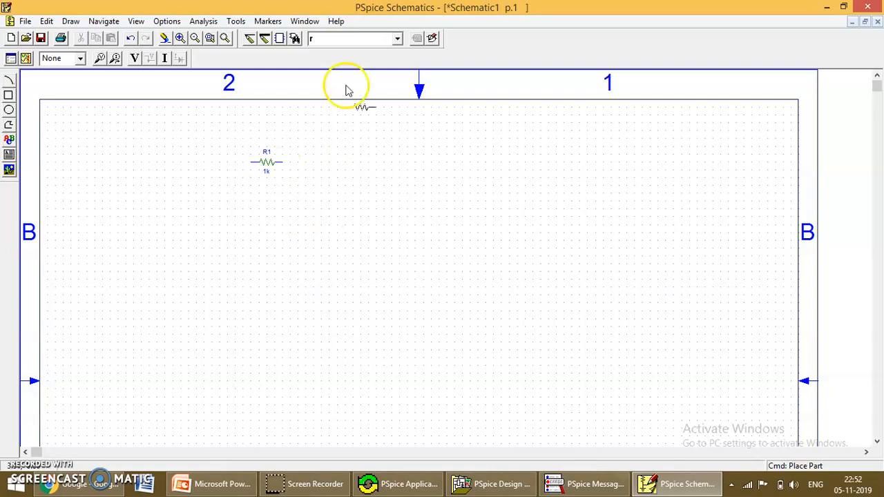
click(314, 40)
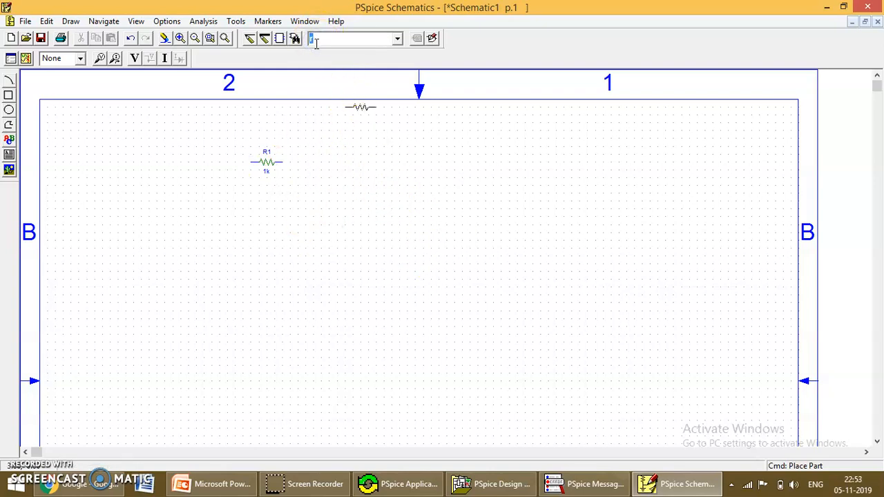
text(l)
key(Return)
click(302, 170)
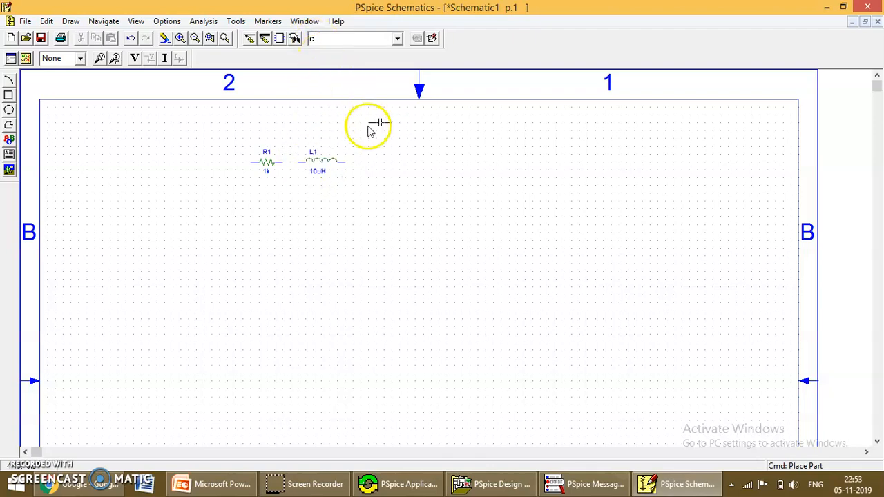
click(360, 163)
Place a Vsin source below and left of the resistor and a gnd_earth ground below the inductor.
click(311, 39)
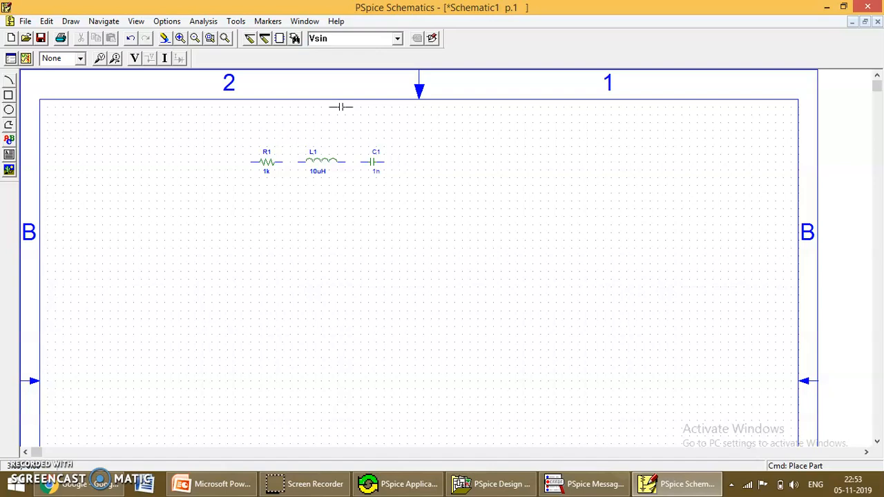
click(235, 199)
click(337, 40)
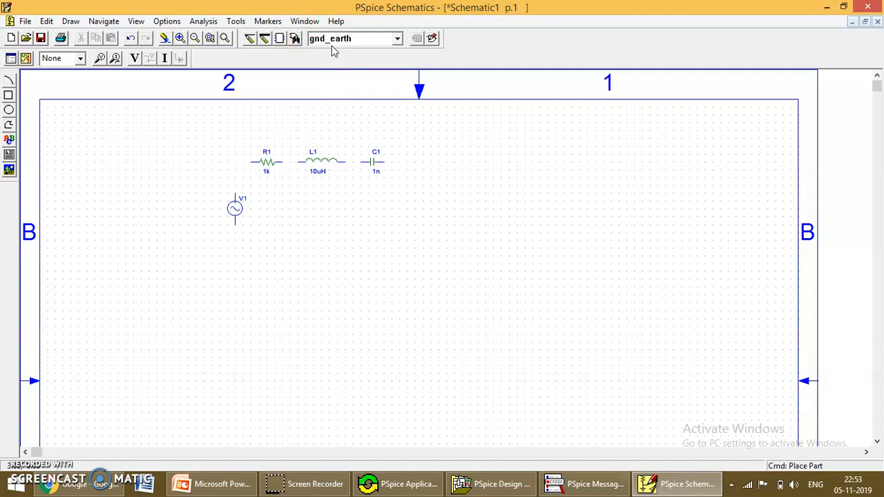
click(315, 240)
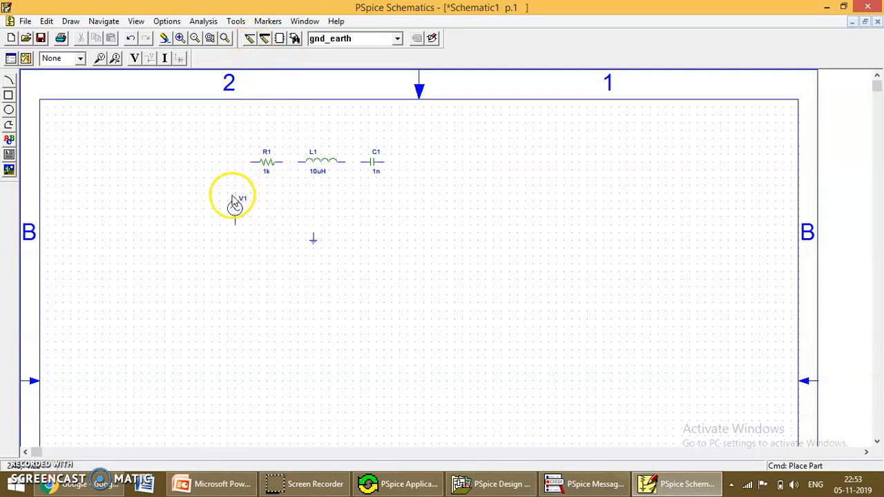
click(313, 239)
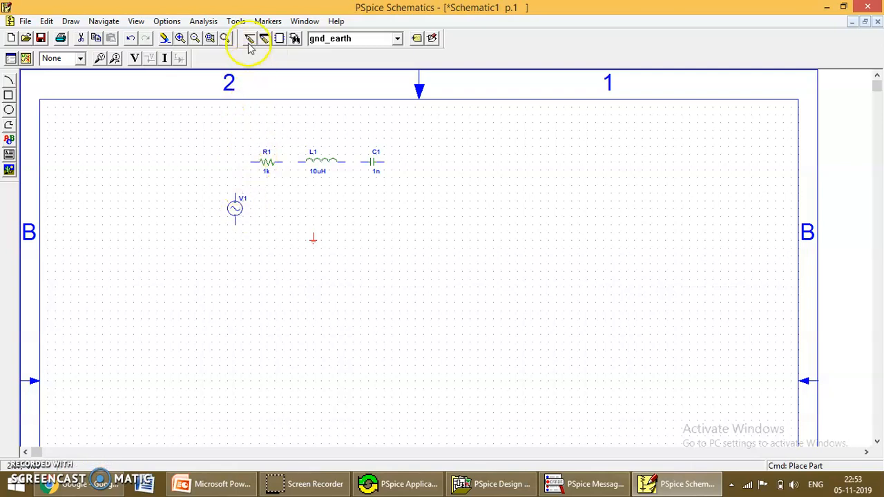
Wire the source's upper terminal to the resistor, then connect the resistor, inductor and capacitor in series.
click(249, 41)
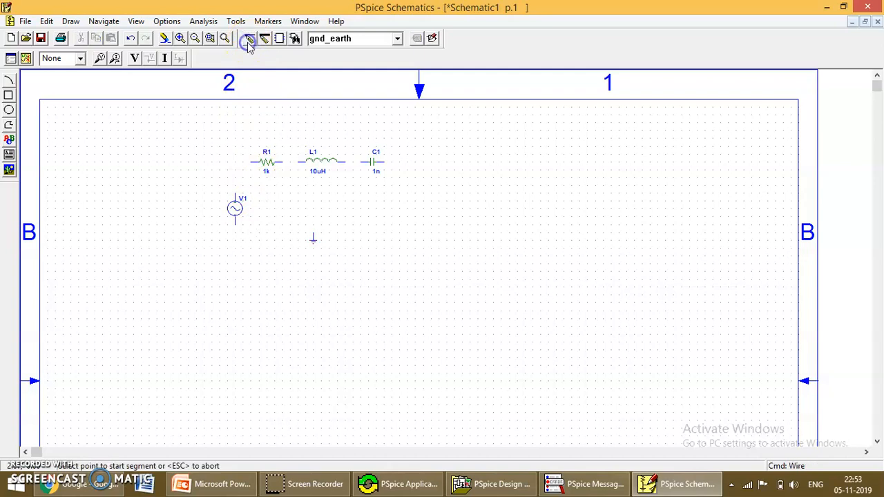
click(235, 199)
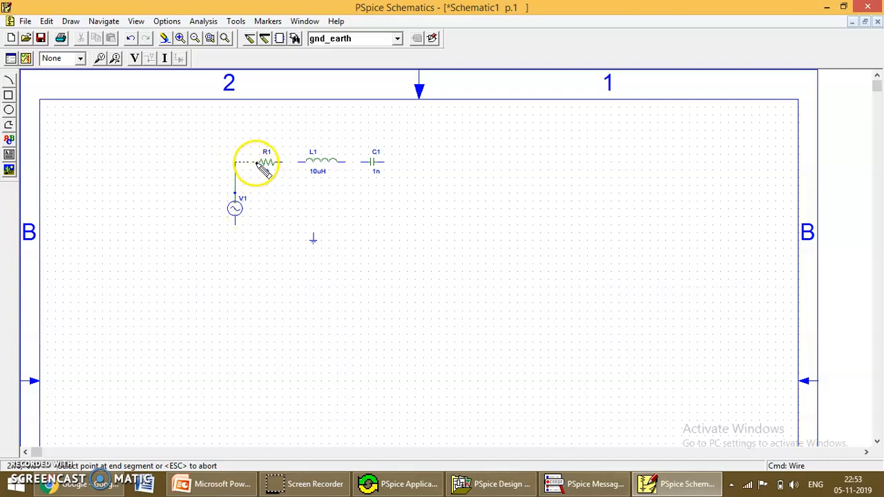
click(255, 163)
click(278, 163)
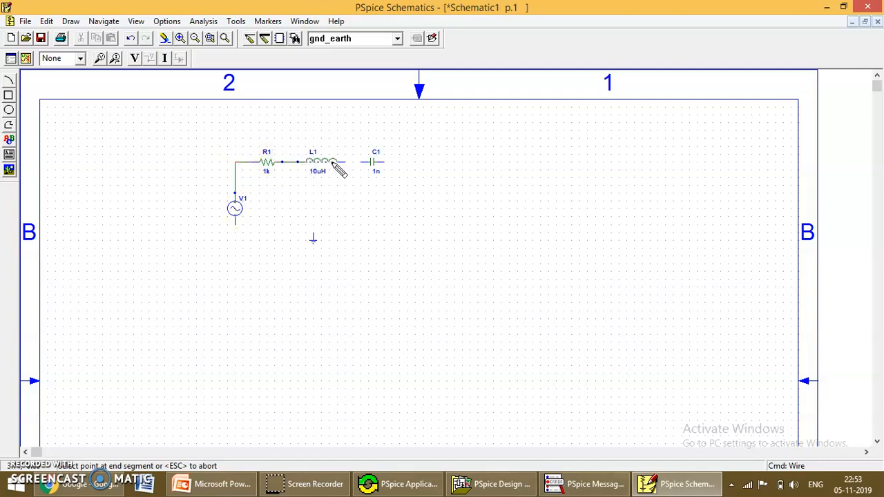
click(299, 163)
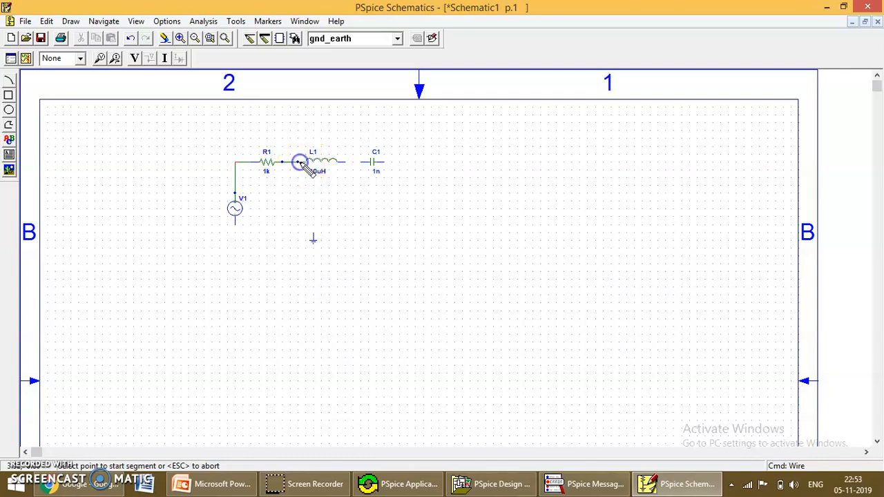
click(362, 163)
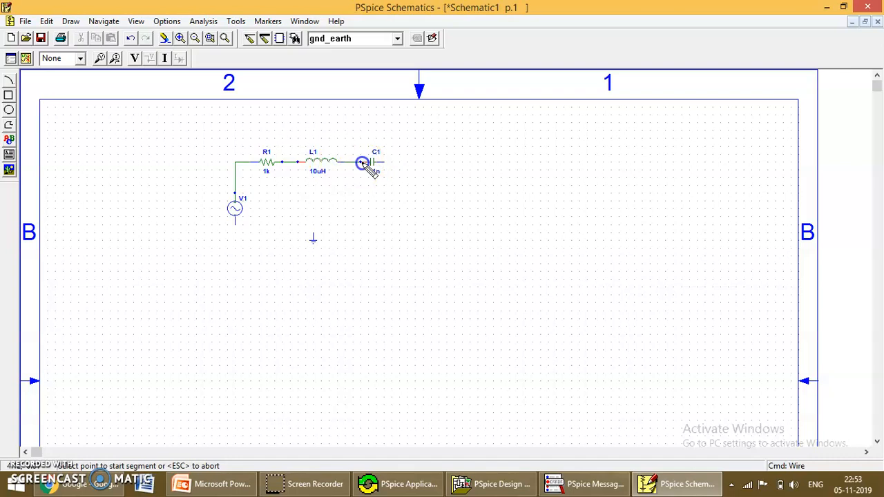
Wire the capacitor's free end back to the source's lower terminal through the ground symbol, closing the loop.
click(381, 163)
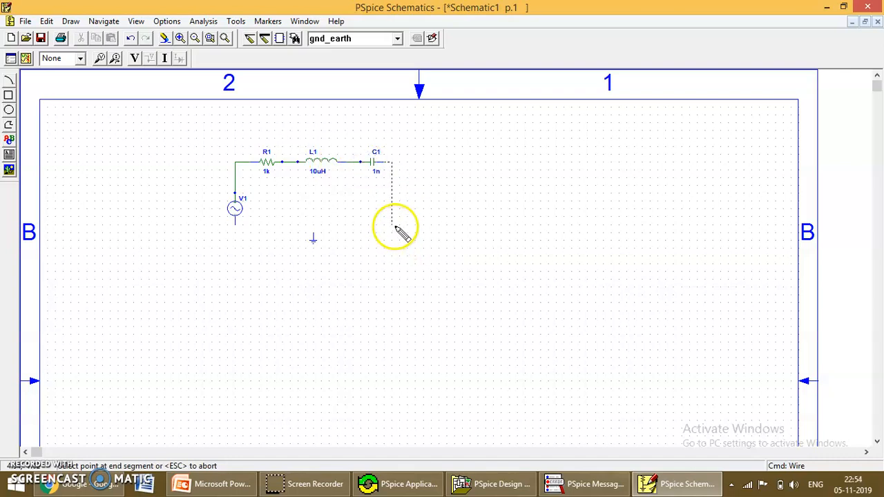
click(235, 221)
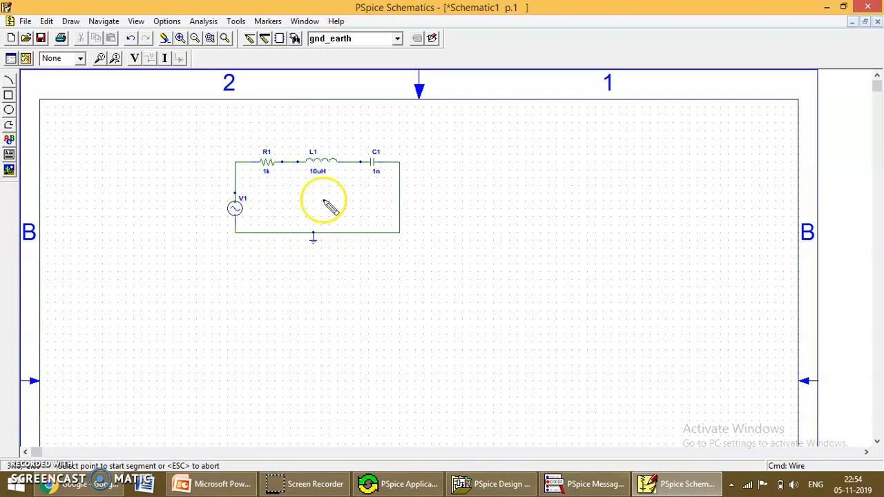
right_click(487, 192)
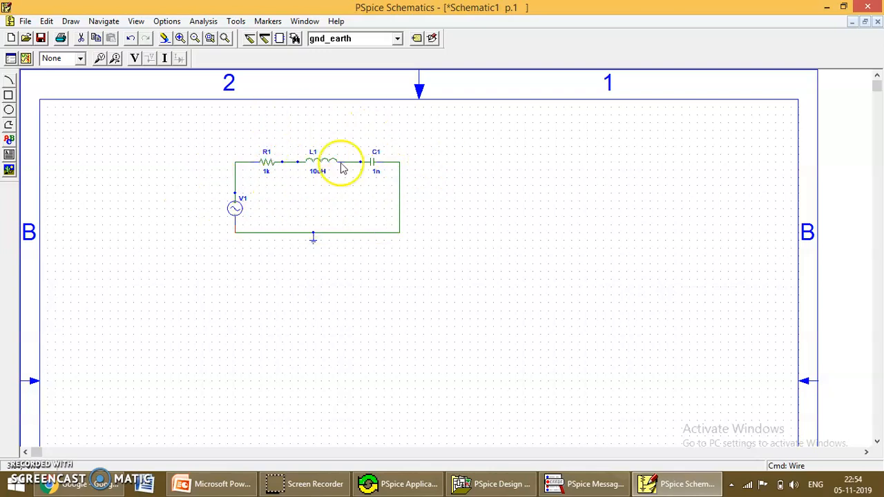
Set the value of resistor R1 to 200 and save the attribute change.
click(268, 165)
double_click(267, 165)
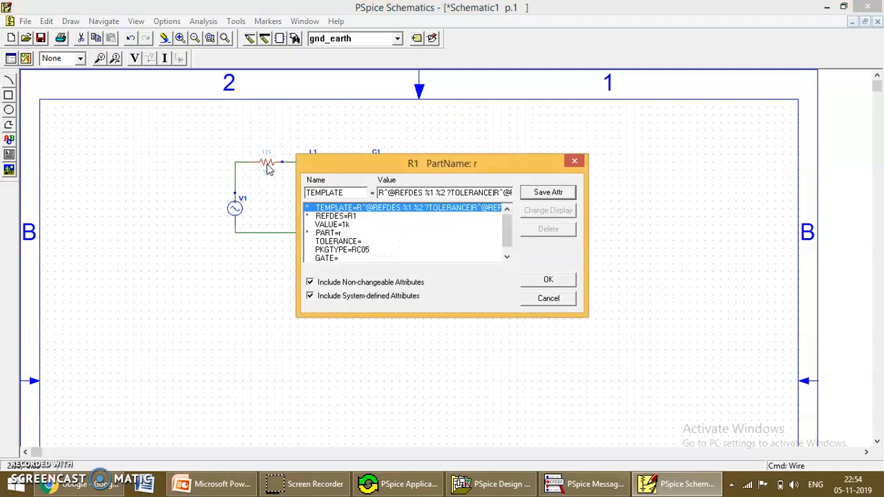
click(335, 224)
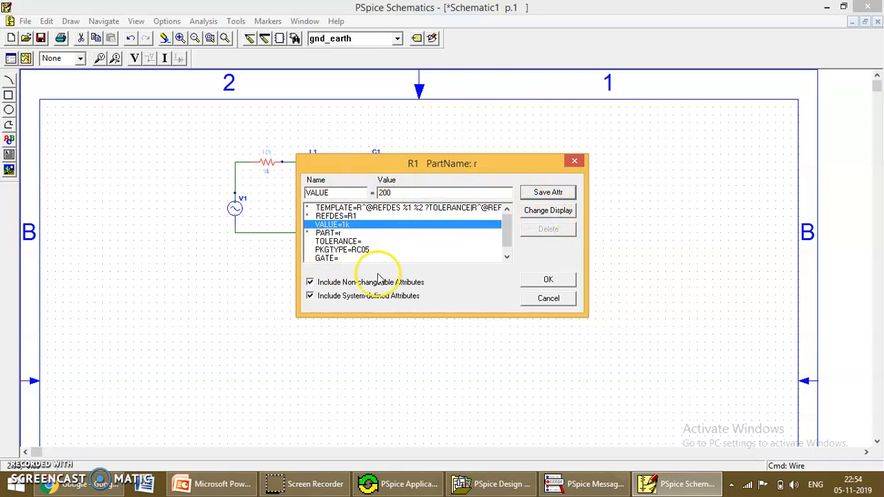
click(559, 279)
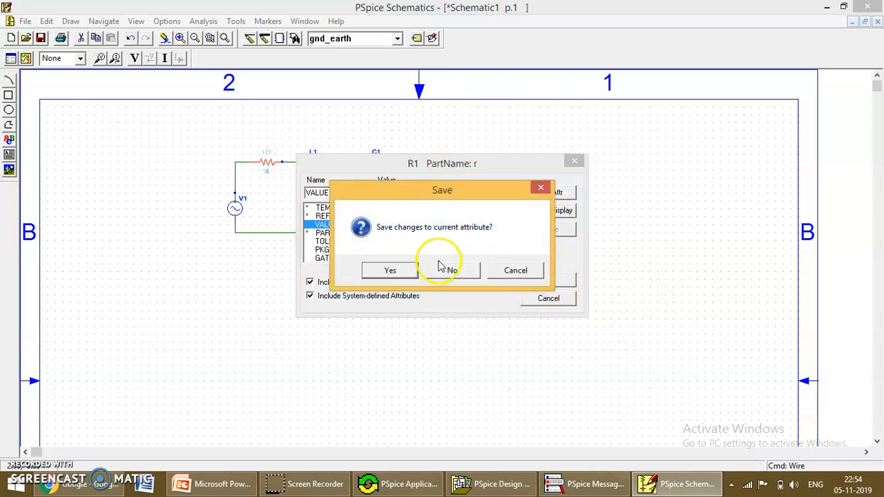
click(389, 271)
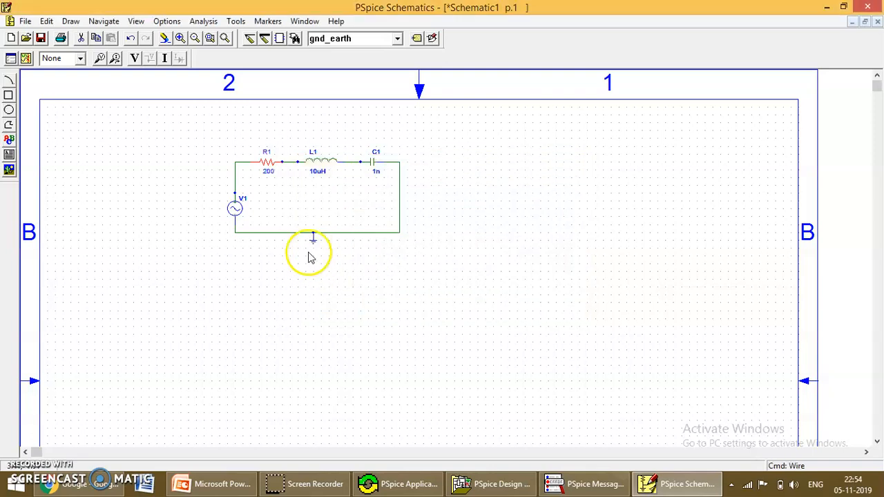
Set the value of inductor L1 to 1m and save the attribute.
double_click(317, 162)
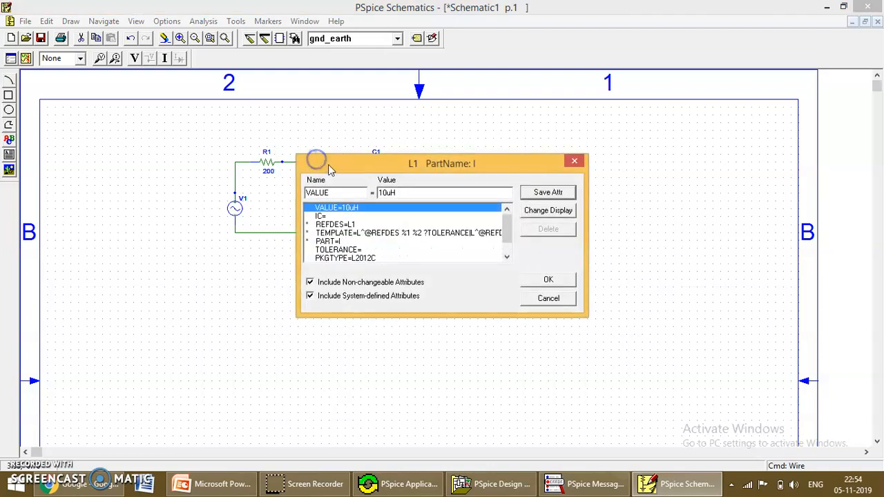
double_click(388, 193)
text(1)
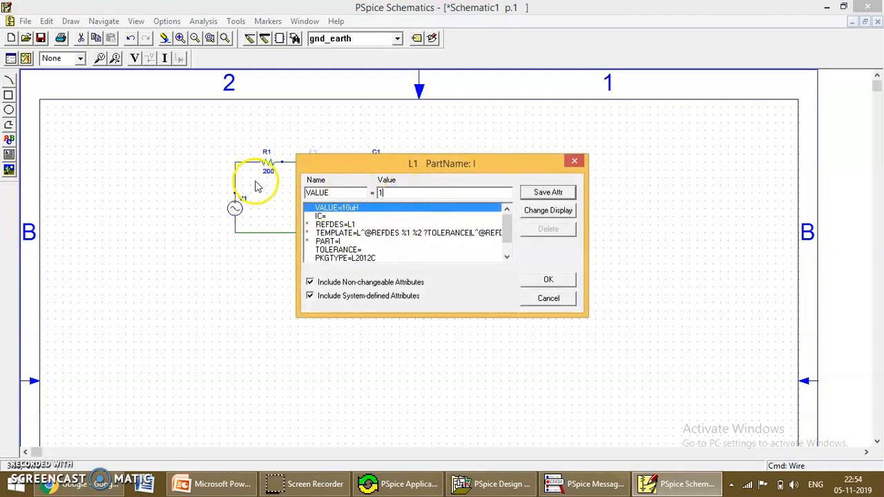
text(m)
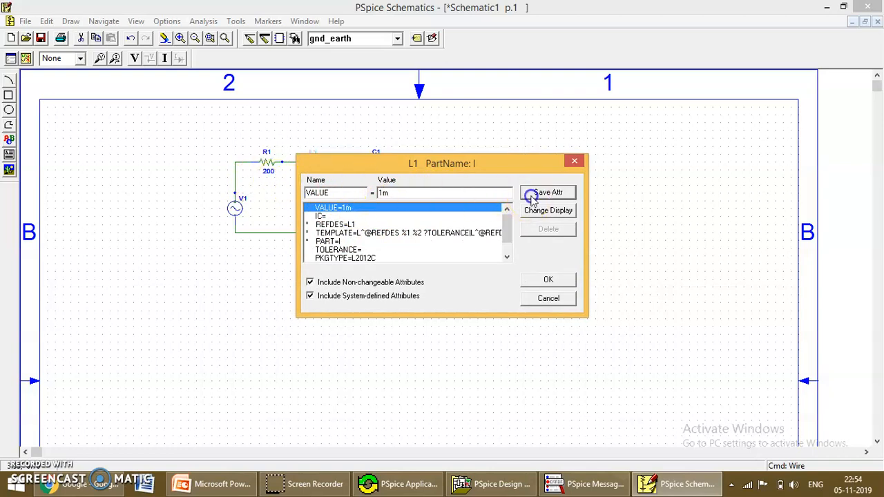
click(539, 283)
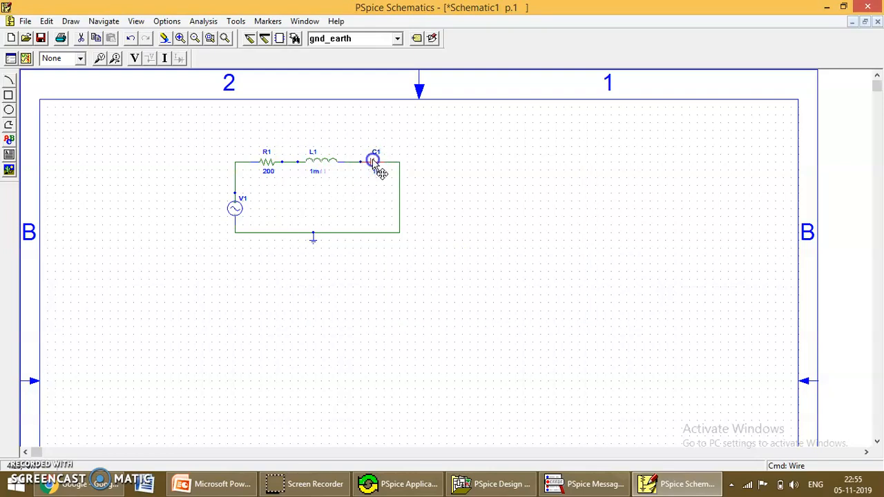
Set the value of capacitor C1 to 1u and save the attribute.
double_click(373, 161)
text(1u)
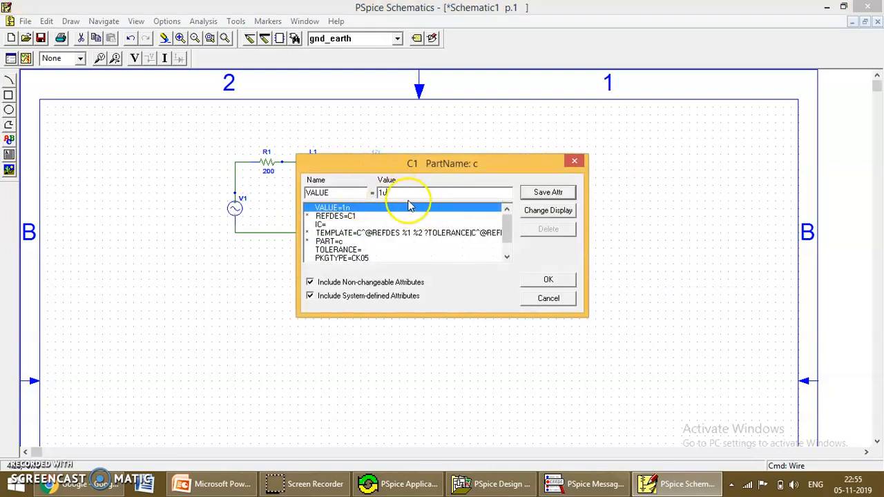
click(545, 195)
click(548, 281)
Open the attributes of the sinusoidal source V1 and set its DC value to 0.
click(237, 207)
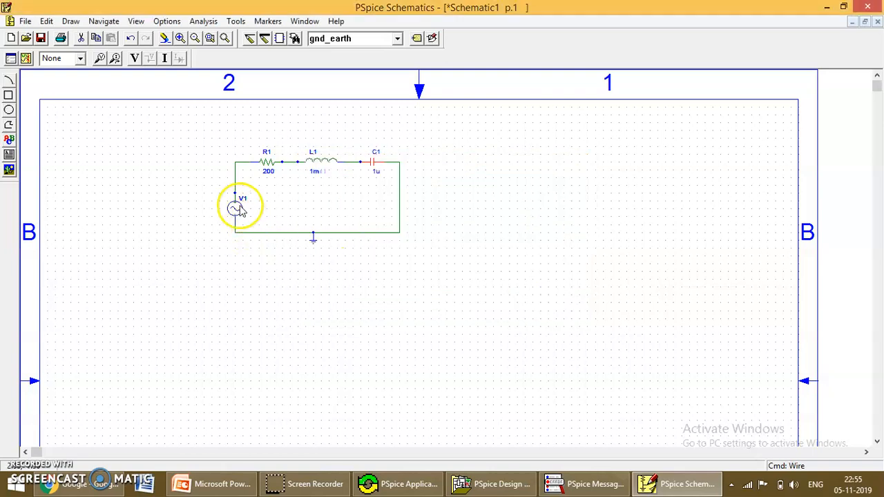
double_click(239, 214)
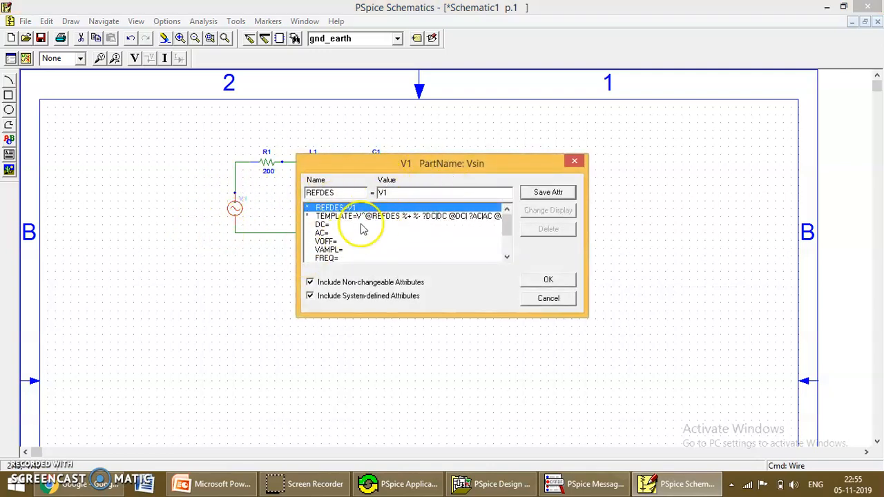
click(322, 224)
click(442, 194)
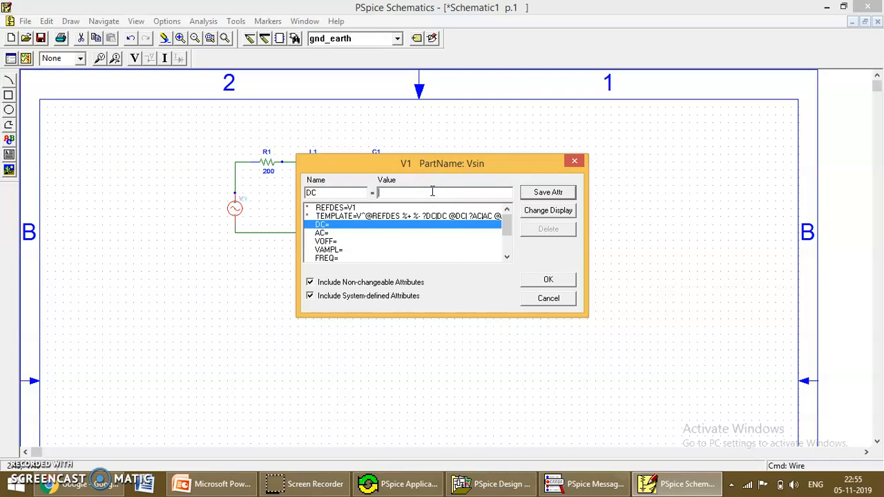
text(0)
click(561, 192)
Set V1's AC value to 10, VOFF to 0 and VAMPL to 10, saving each attribute.
click(339, 232)
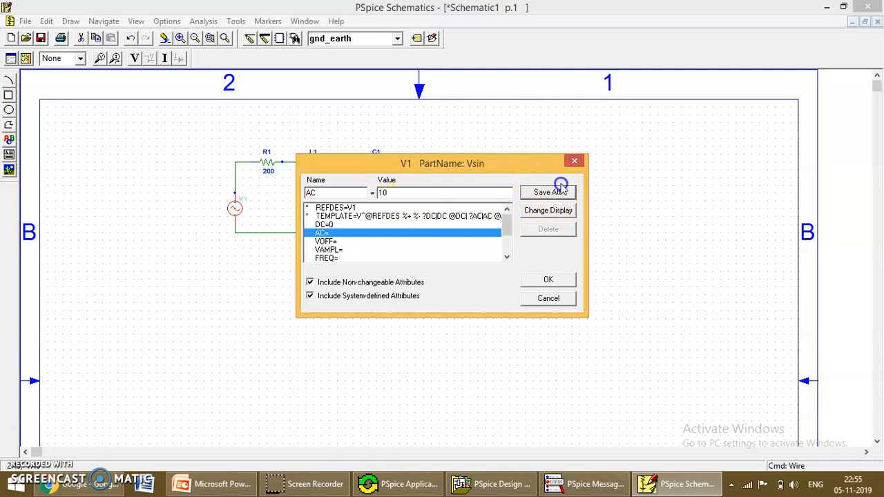
click(339, 242)
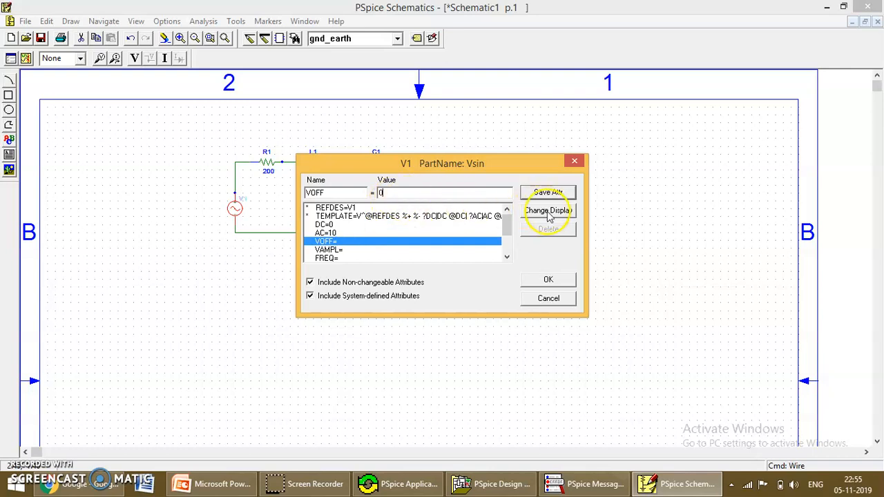
click(362, 251)
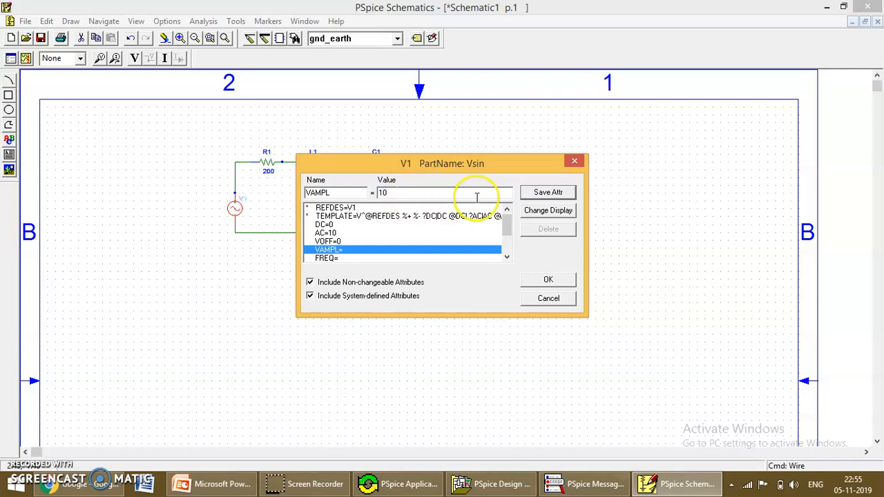
click(528, 194)
Set V1's FREQ attribute to 10k, save it and accept the source's attributes.
click(355, 257)
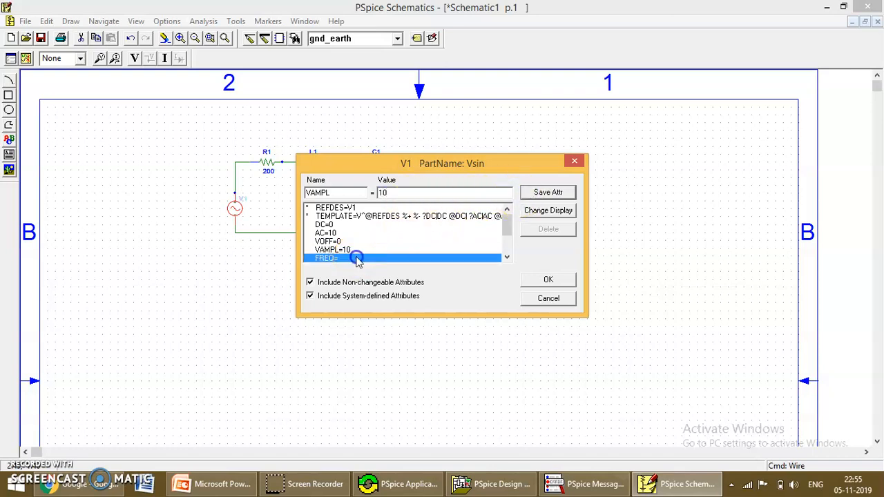
click(401, 192)
text(1)
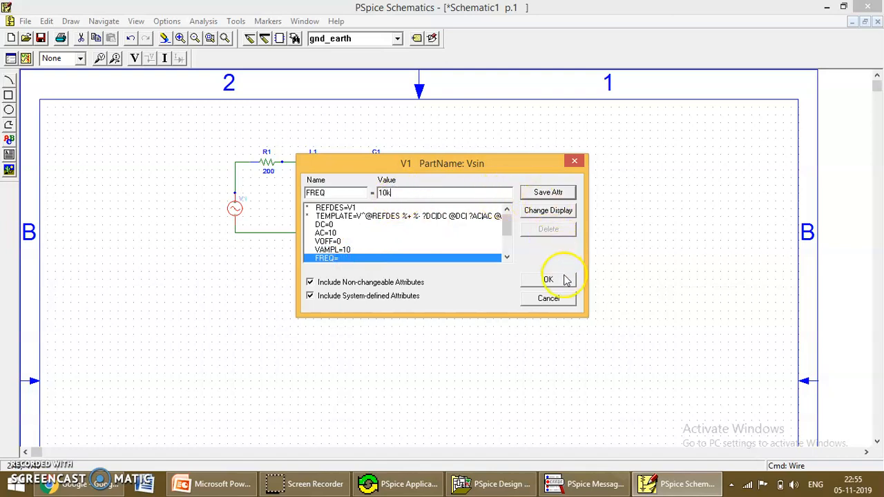
click(553, 196)
click(555, 281)
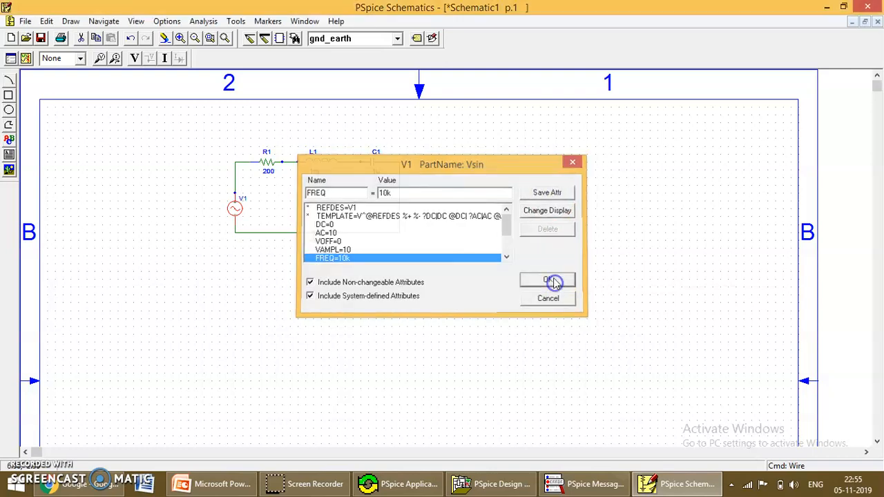
Save the schematic under the new name Test_Circuit1 in the MKV folder.
click(25, 20)
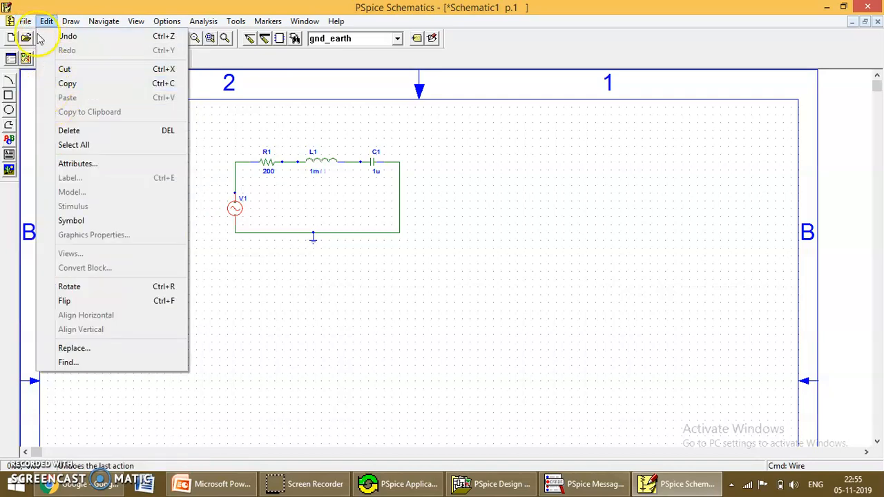
click(45, 117)
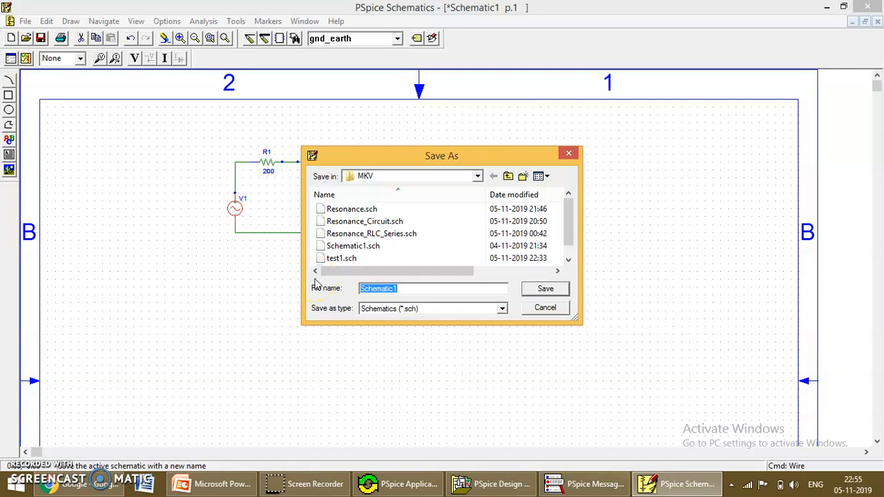
text(Tes)
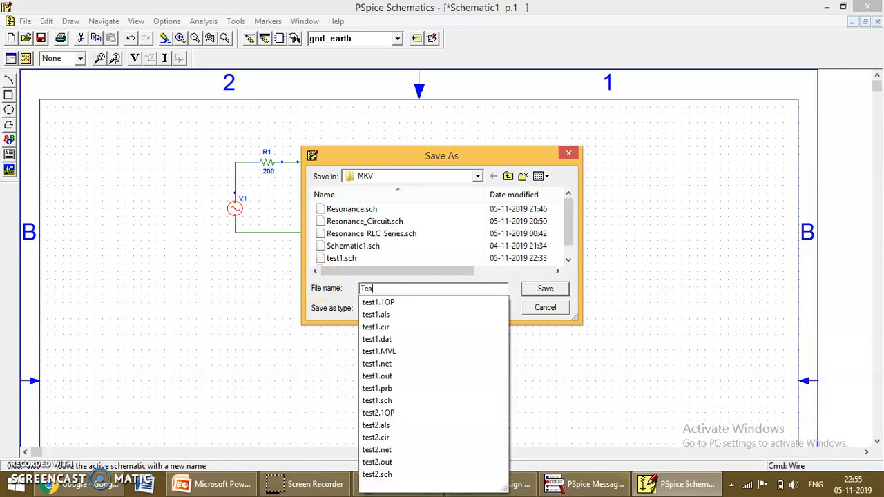
text(t_Circuit)
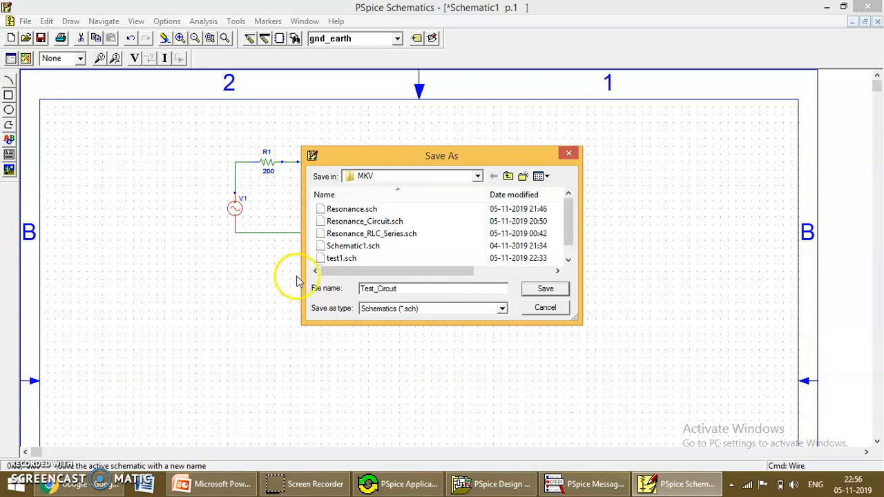
text(1)
click(541, 288)
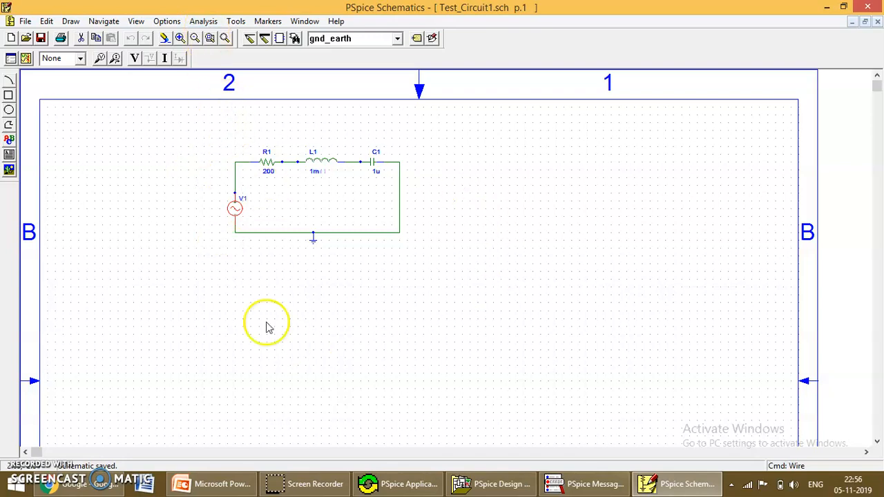
Open the AC Sweep settings from the analysis setup and choose the Decade sweep type.
click(207, 23)
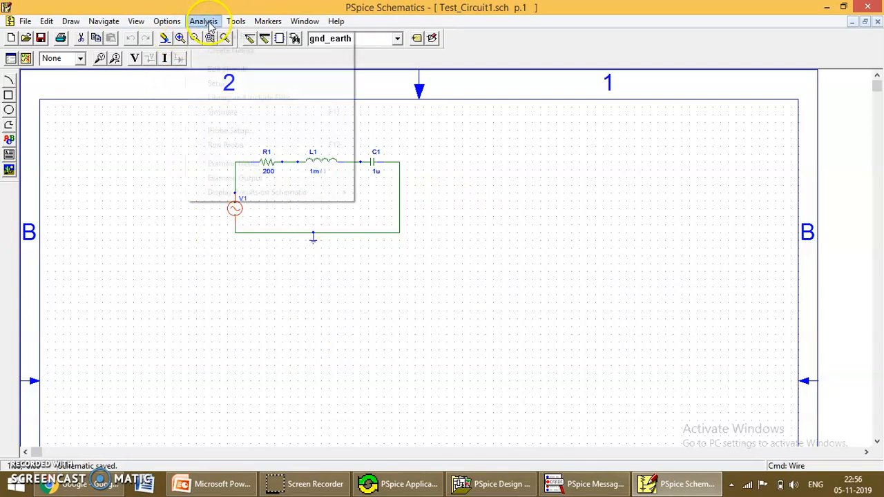
click(220, 86)
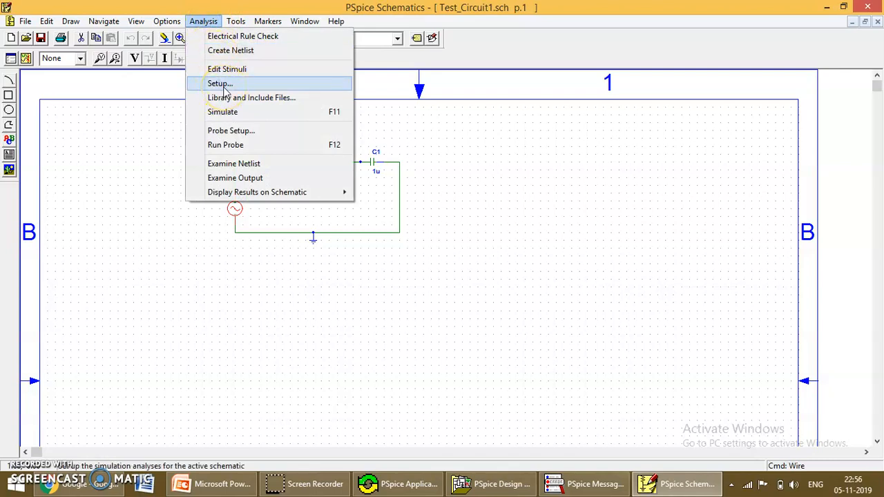
click(225, 83)
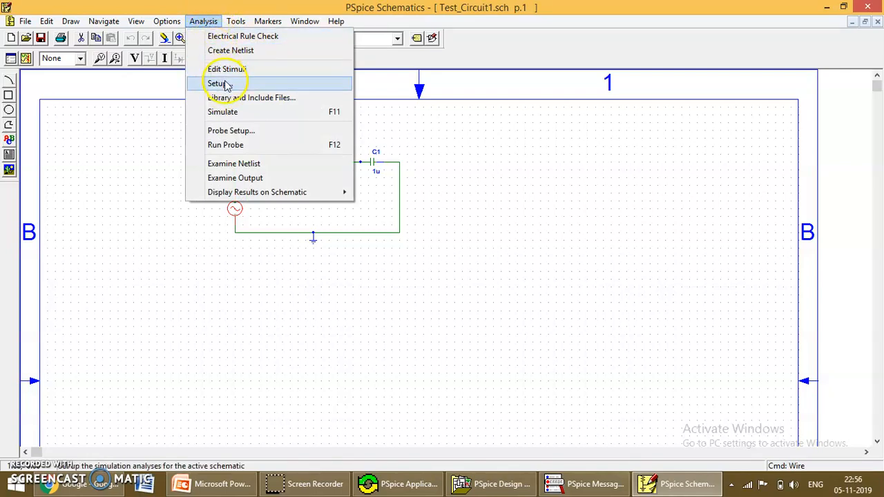
click(227, 86)
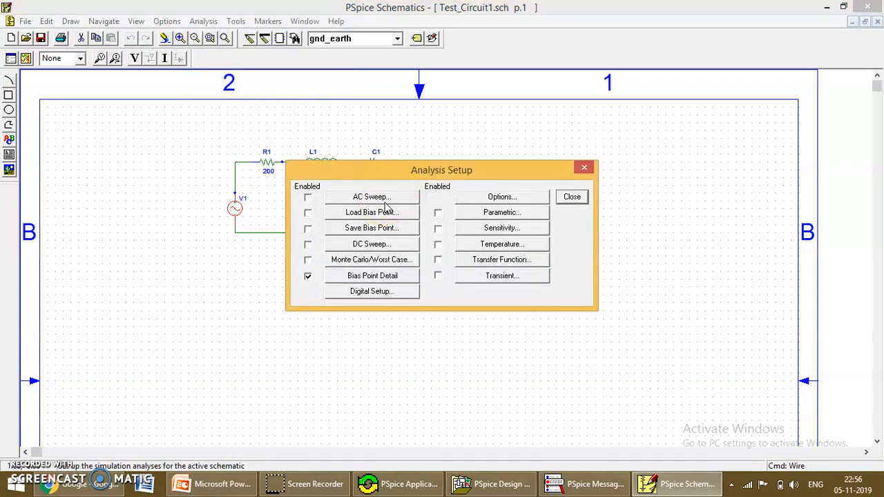
click(383, 248)
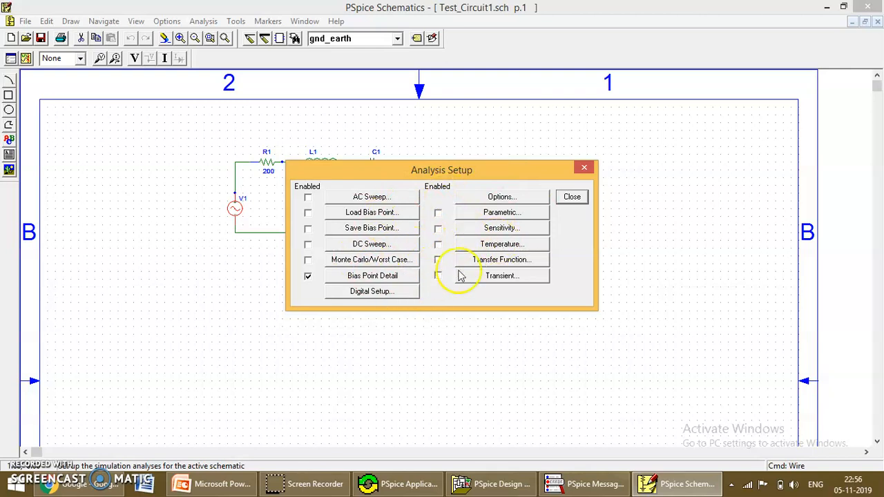
click(391, 200)
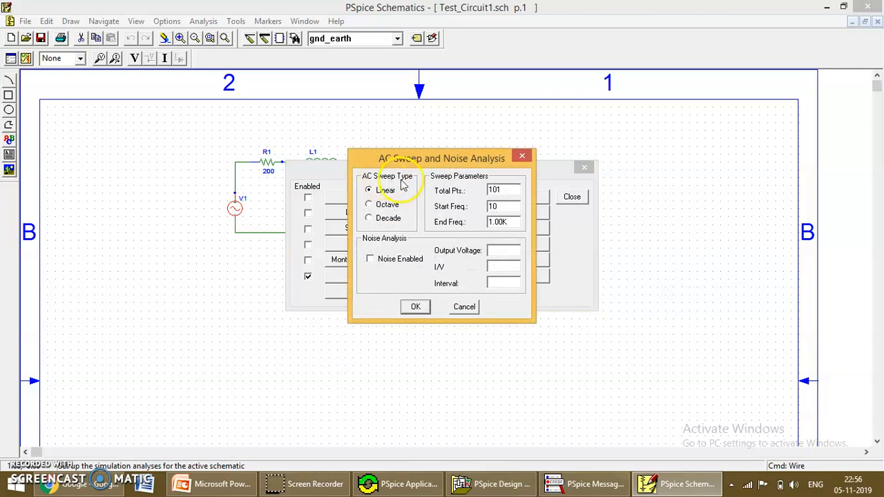
click(388, 218)
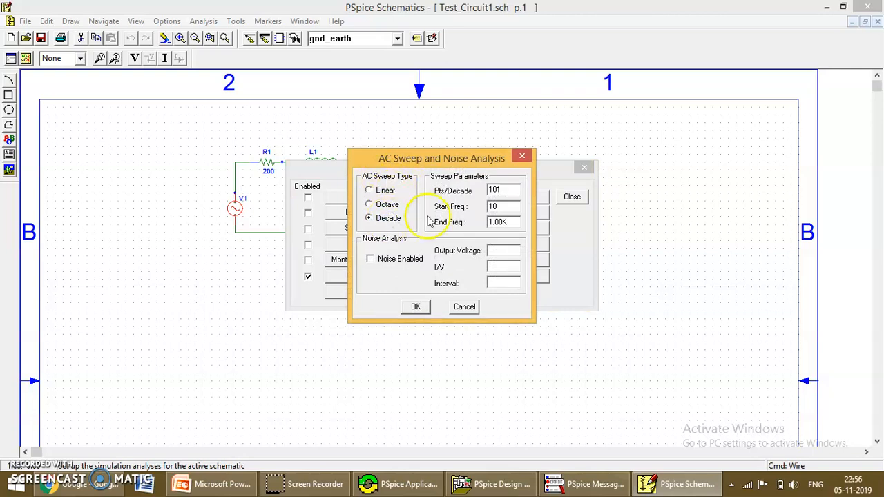
Set the AC sweep to 1000 points per decade from 10 to 1000k, and close the analysis setup.
double_click(496, 207)
double_click(506, 222)
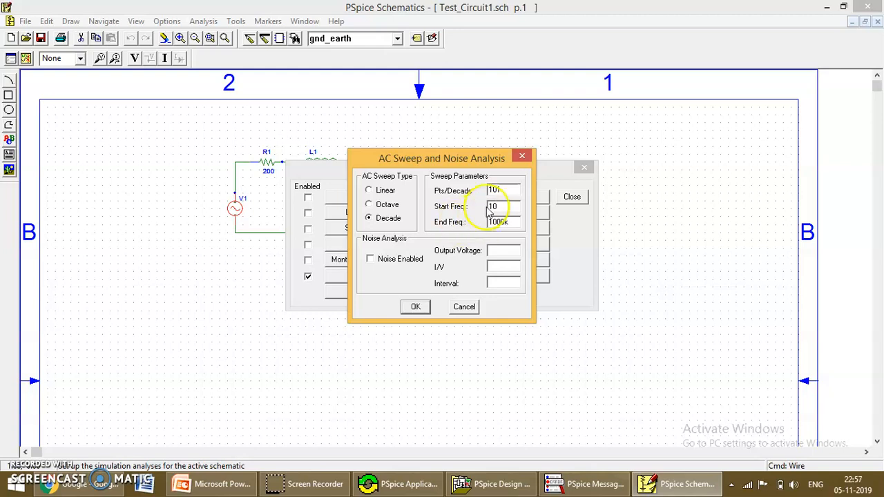
click(503, 194)
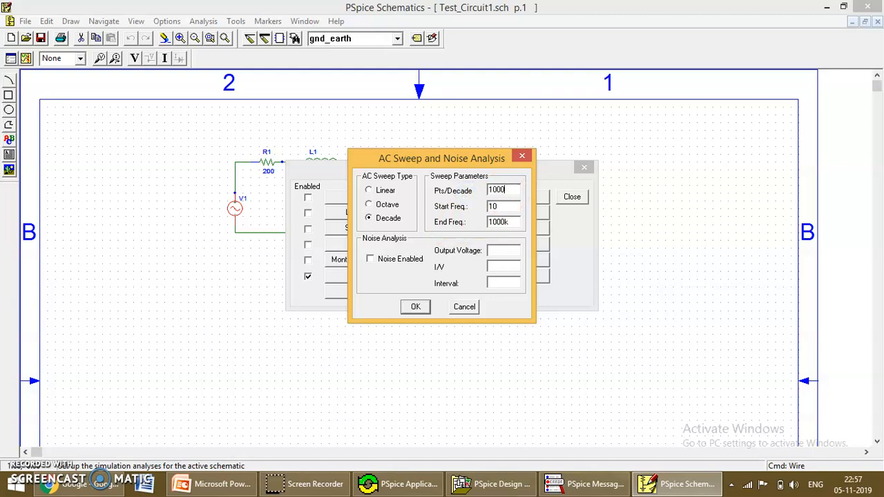
click(415, 308)
click(416, 307)
click(571, 198)
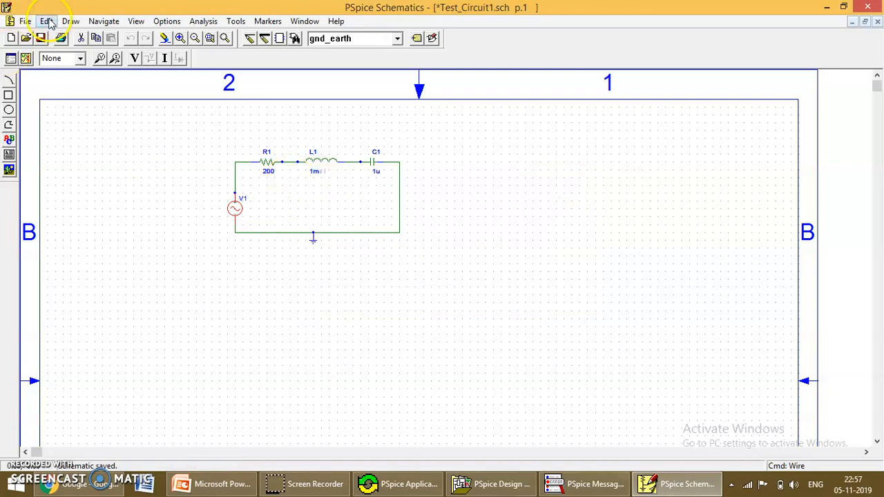
Simulate the circuit and switch to the Test_Circuit1 results in OrCAD PSpice A/D.
click(212, 23)
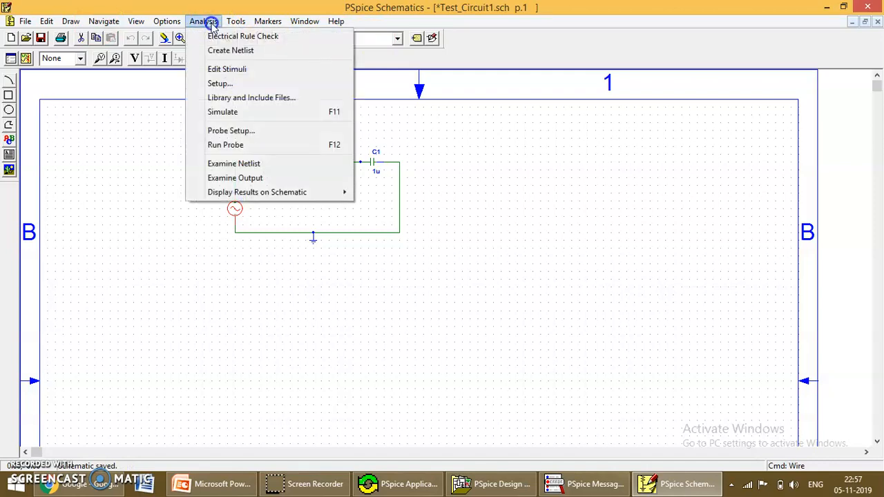
click(219, 113)
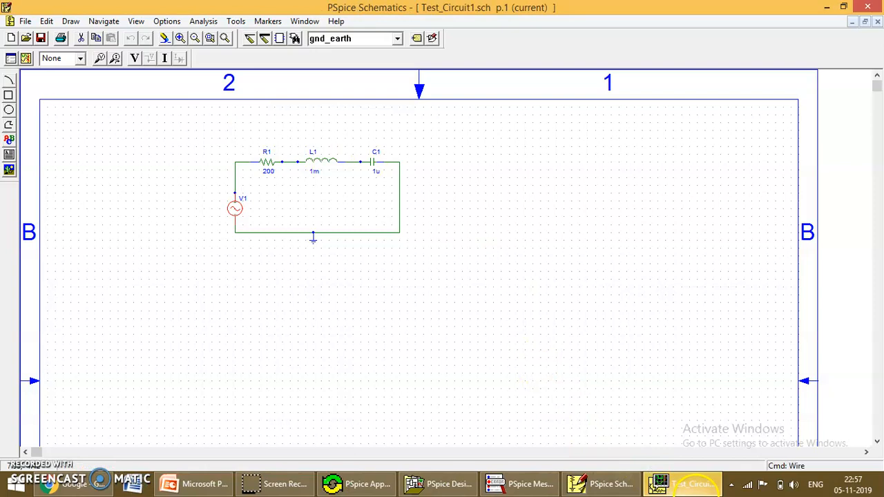
click(687, 489)
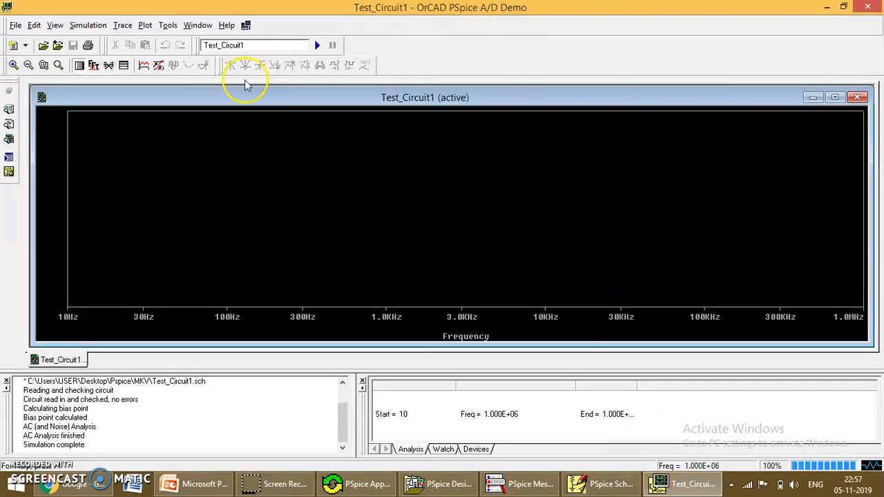
Add a trace of the resistor current I(R1) to the frequency plot.
click(123, 26)
click(128, 38)
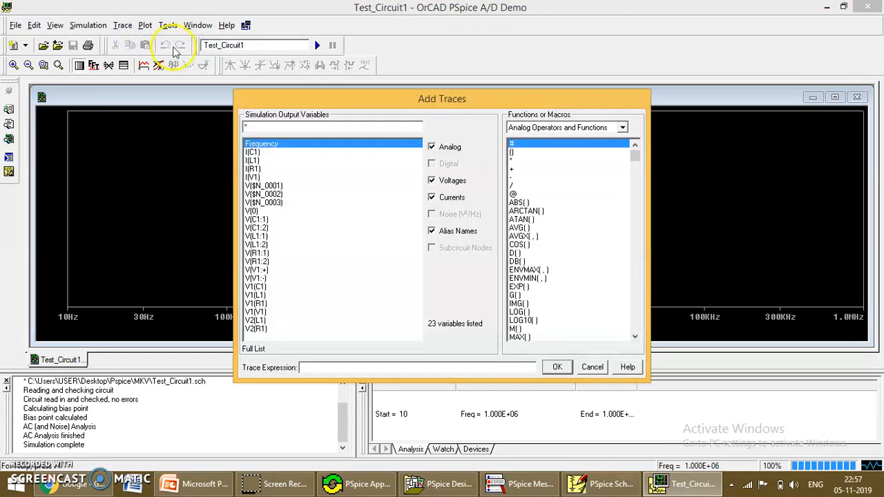
click(253, 169)
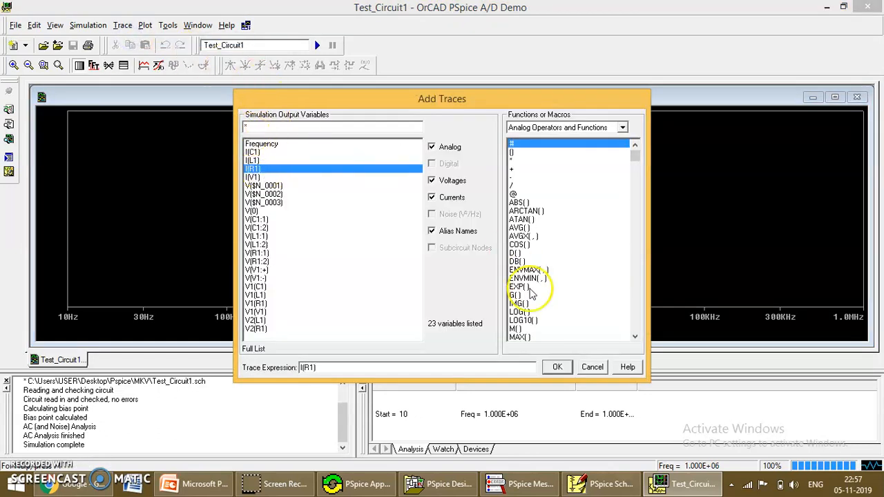
click(557, 367)
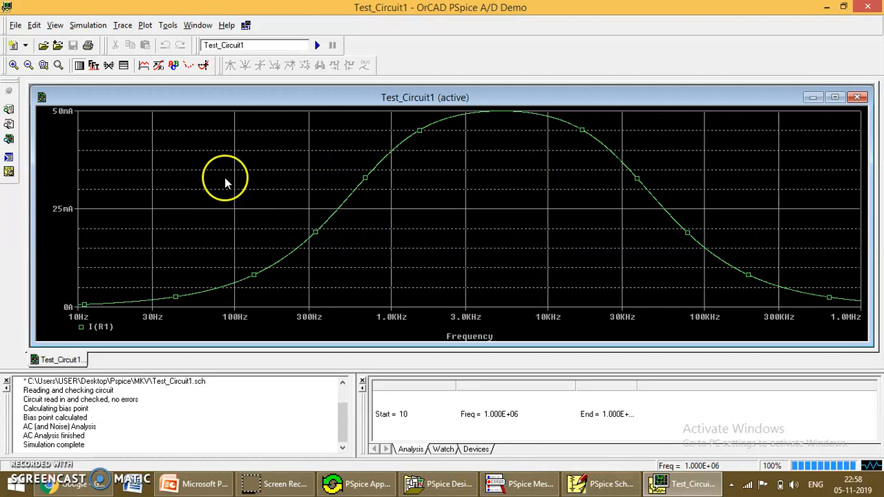
Turn on the probe cursor for the I(R1) curve and place it at the curve's peak.
click(507, 116)
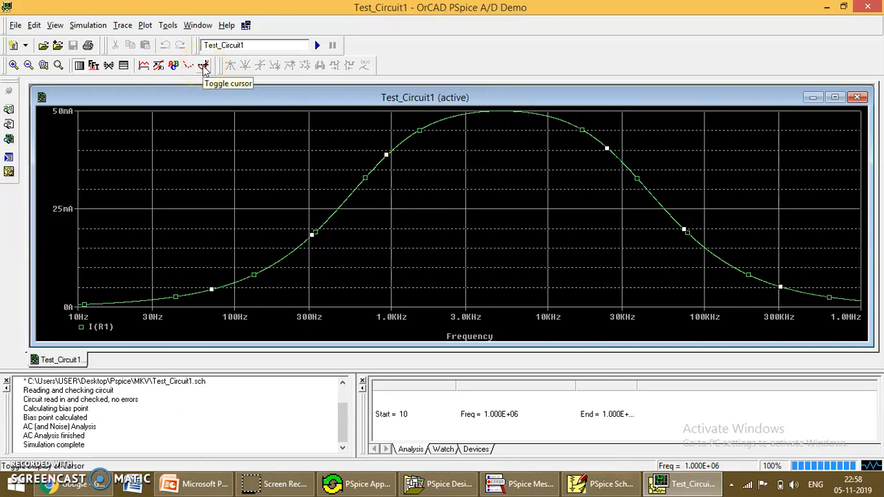
click(204, 66)
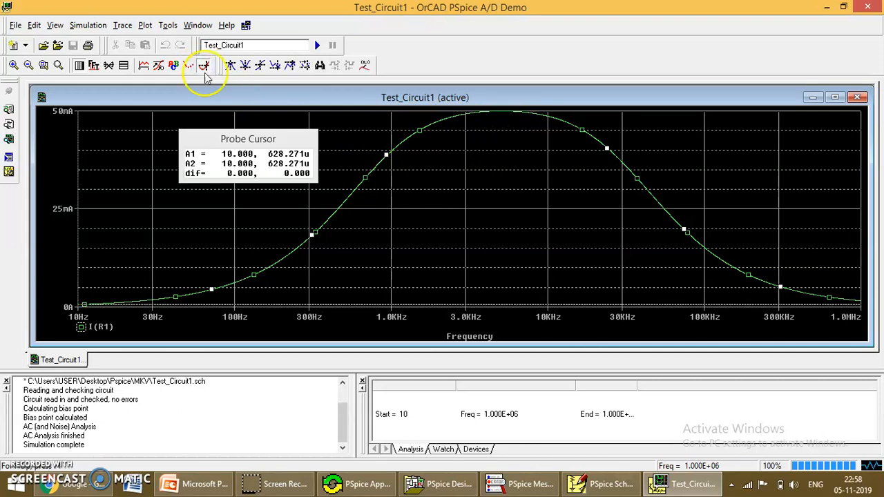
drag(250, 143, 259, 141)
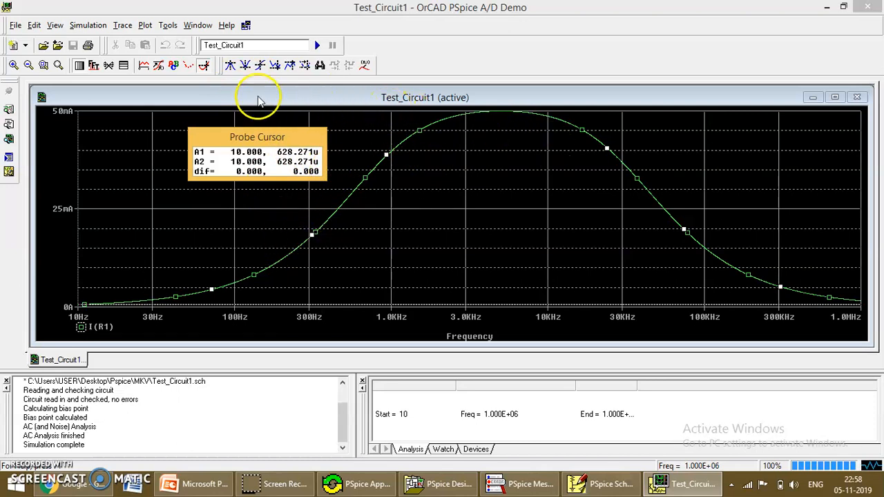
click(230, 66)
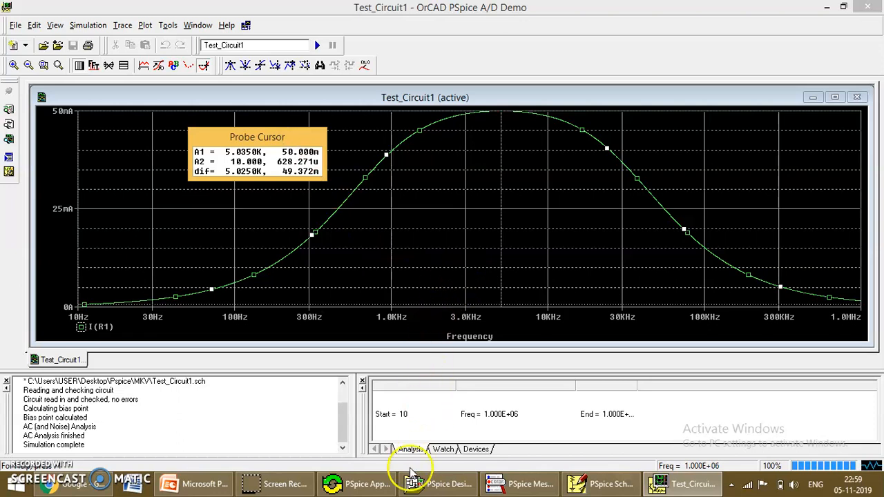
Switch to PowerPoint, check the calculated resonant frequency and maximum current on the full-screen RLC slide, and return to the PSpice plot.
click(209, 485)
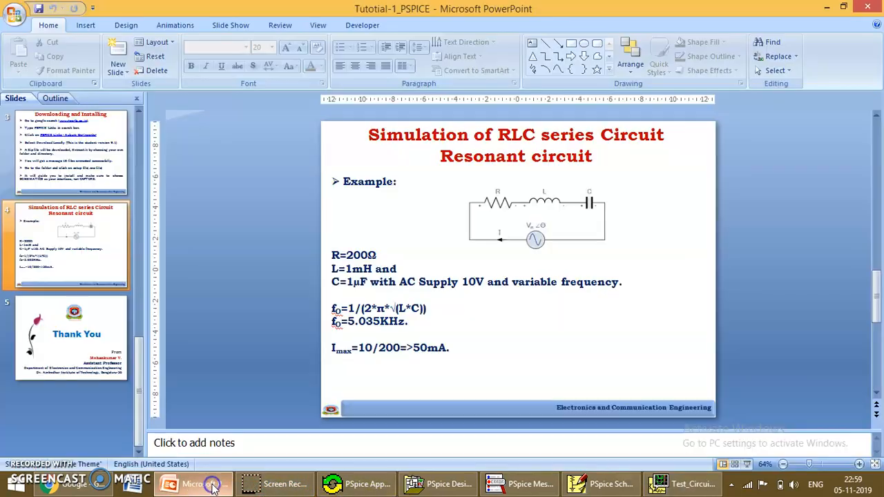
click(746, 464)
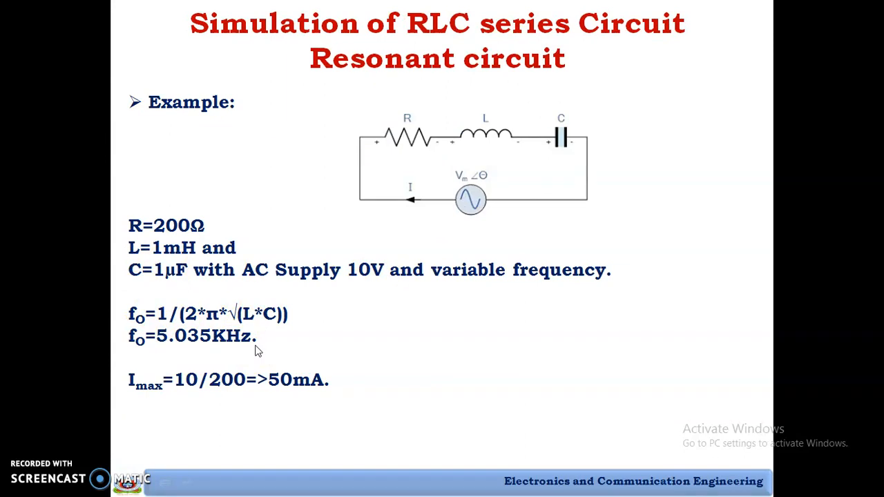
key(Escape)
click(591, 455)
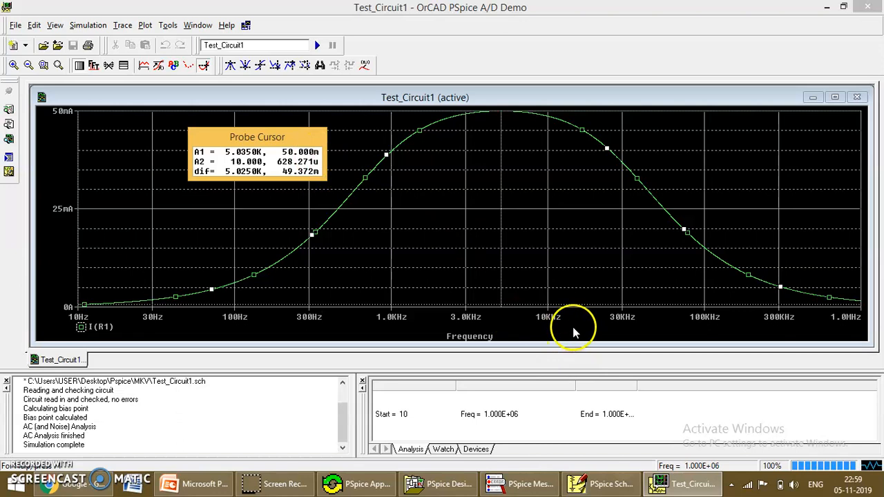
Switch back to PowerPoint and present the RLC series resonant circuit slide full screen.
mouse_move(687, 489)
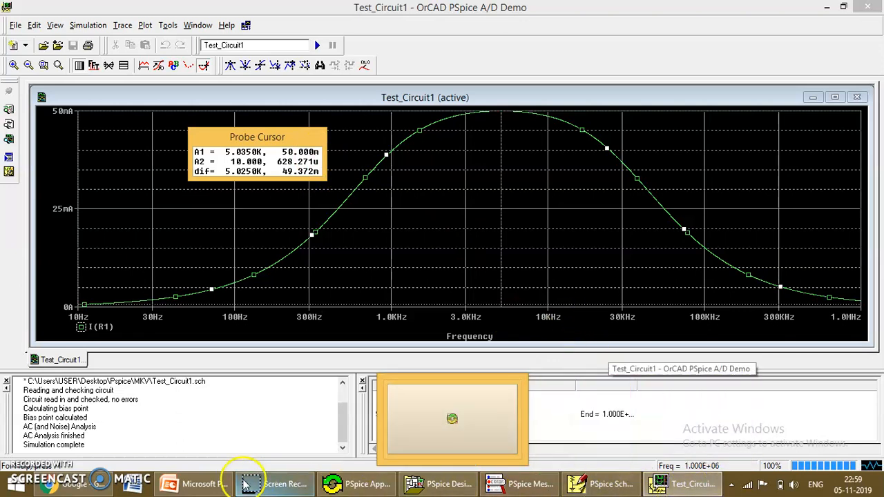
click(196, 484)
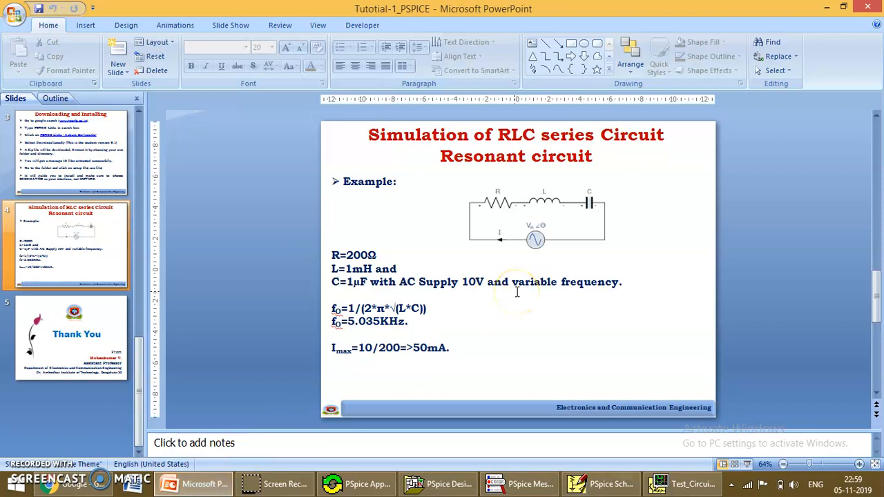
click(746, 464)
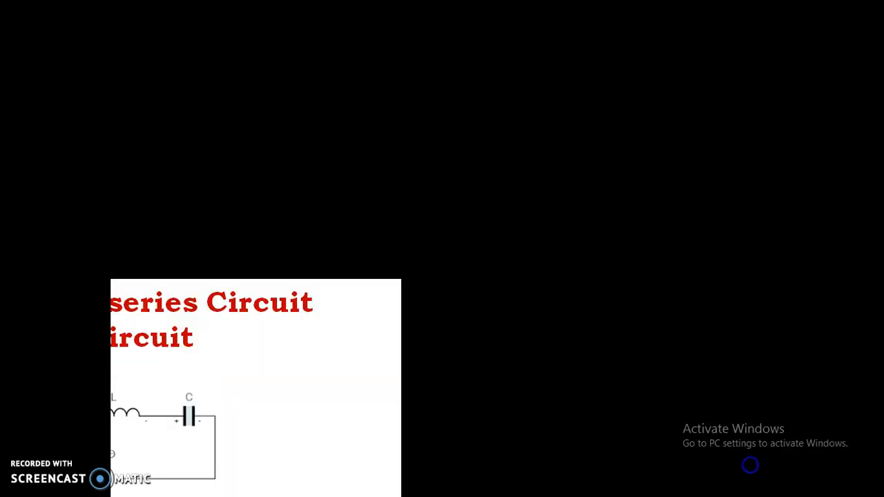